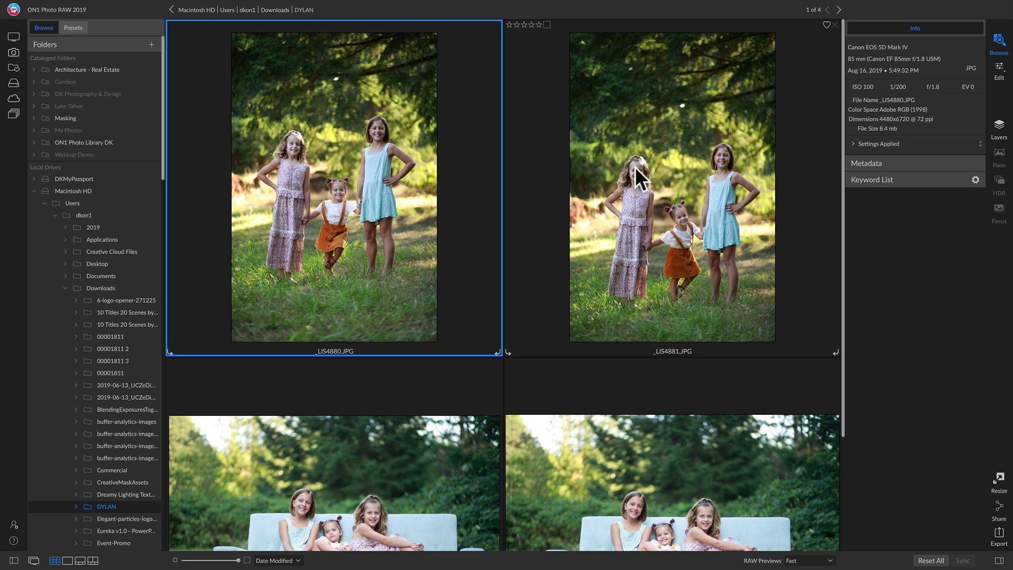
Select _LIS4880.JPG among the DYLAN folder's four family photos
click(331, 164)
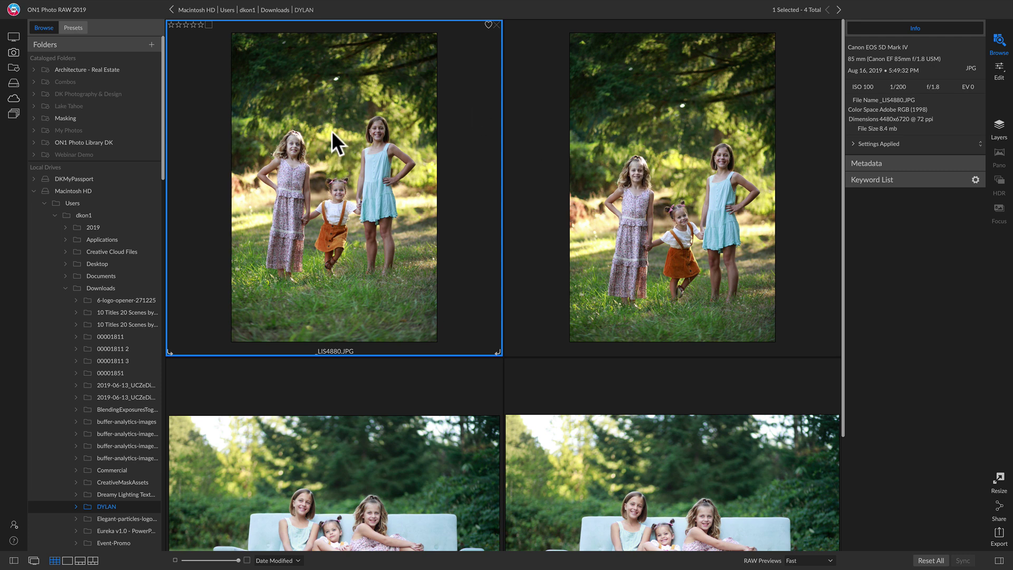
Compare _LIS4880.JPG and _LIS4881.JPG side by side at 50% zoom, panned to show all three girls
shift+click(663, 167)
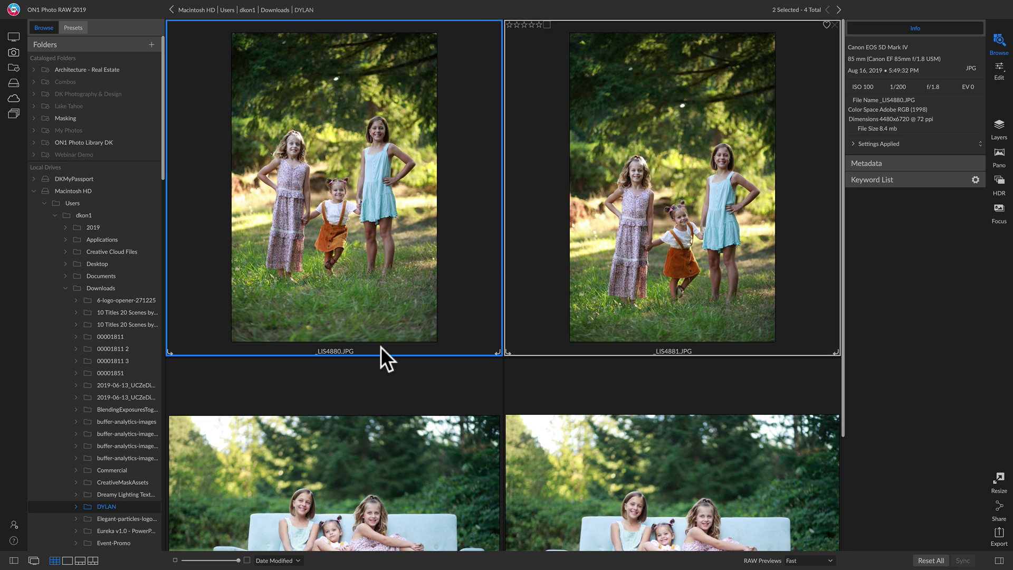
click(93, 560)
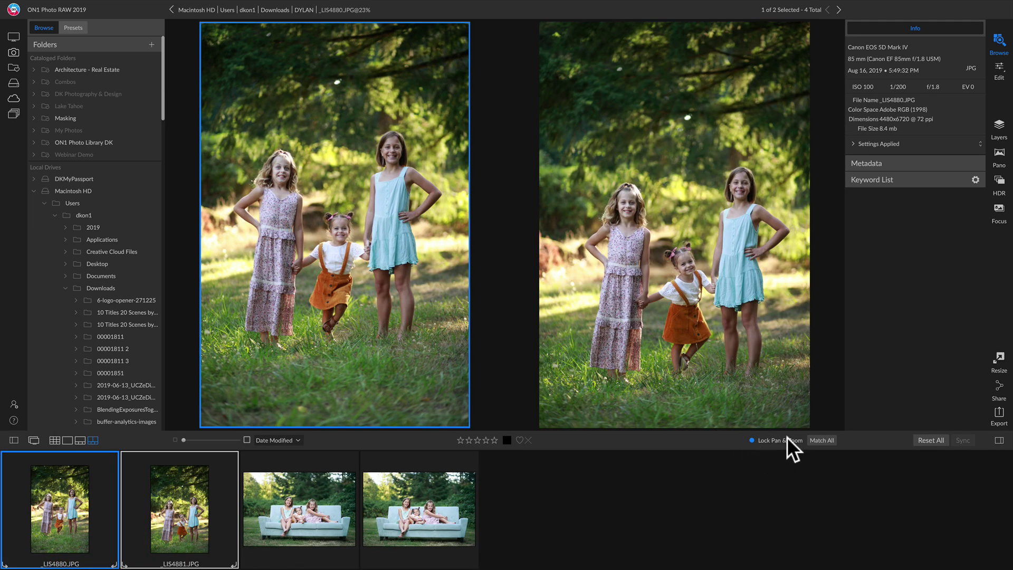
click(280, 170)
drag(382, 226, 245, 216)
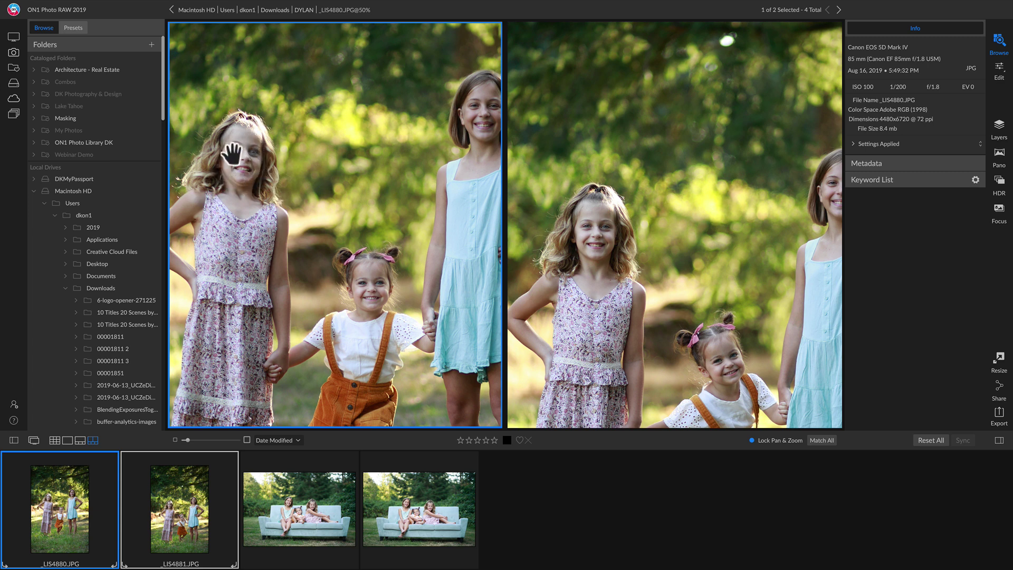
drag(335, 272, 316, 232)
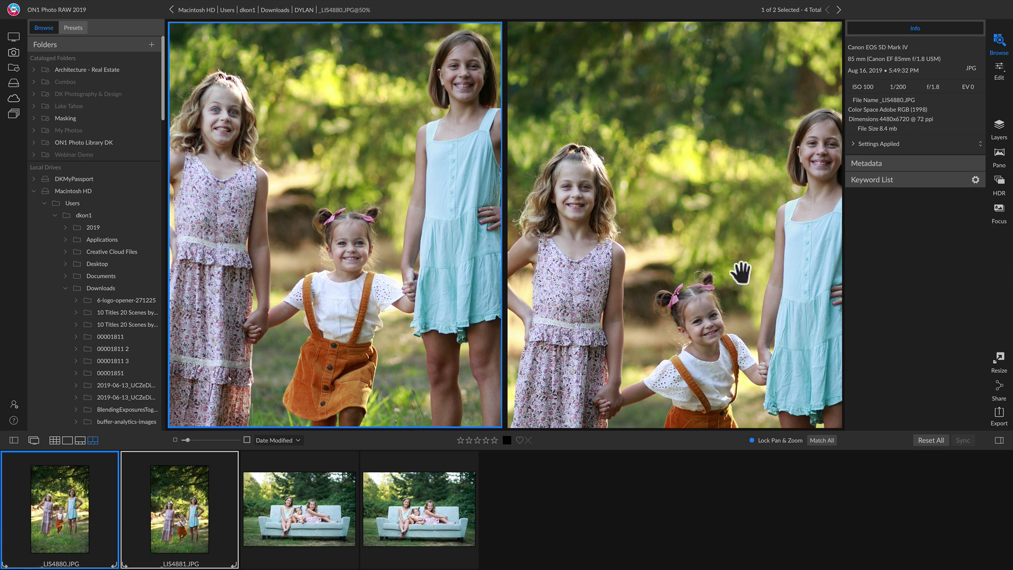
Open both photos as layers named Correct Expression and Bad Expression, with Bad Expression on top
click(998, 129)
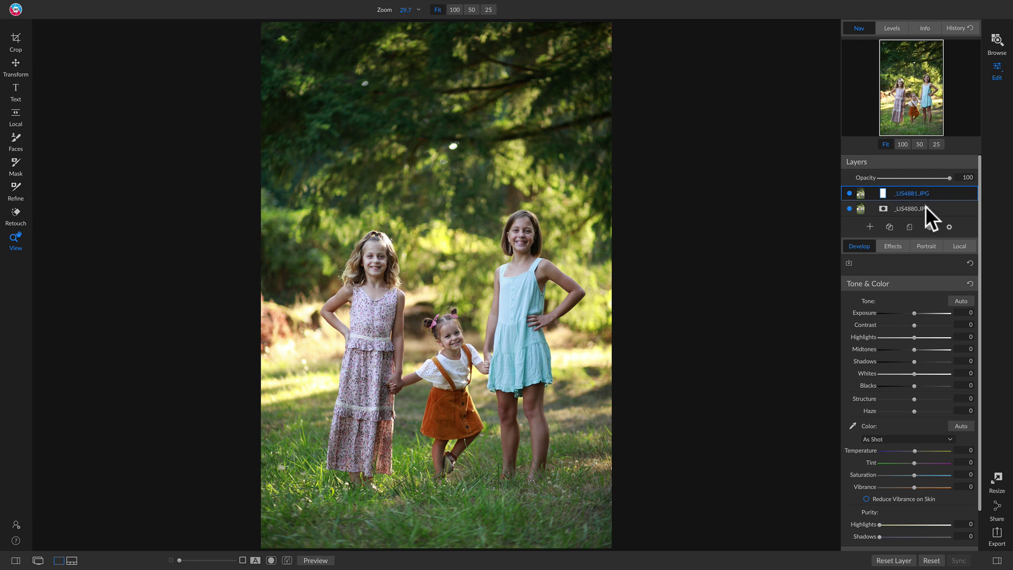
double_click(910, 194)
text(Cor)
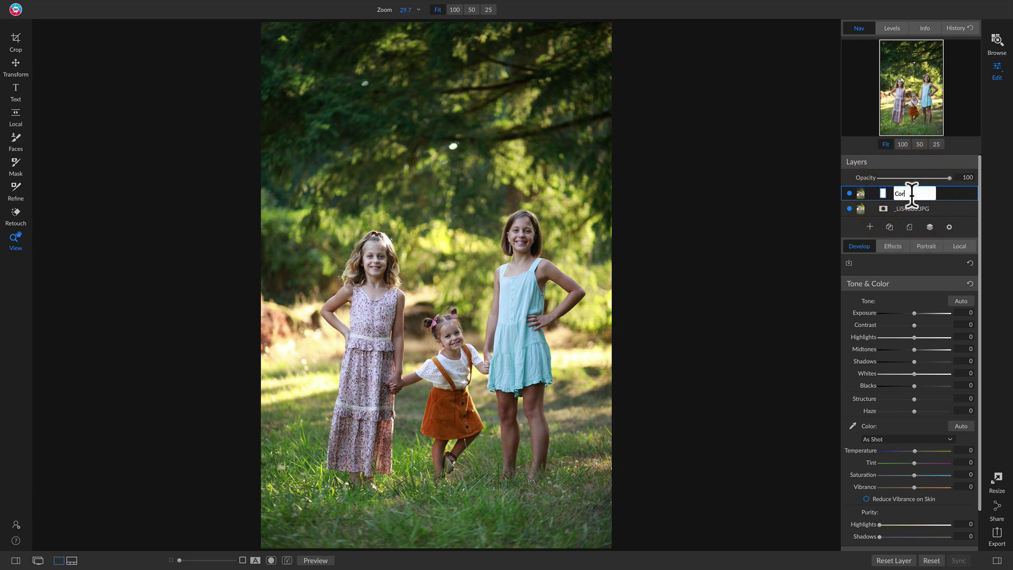
text(rect Expression)
double_click(908, 209)
text(Ba)
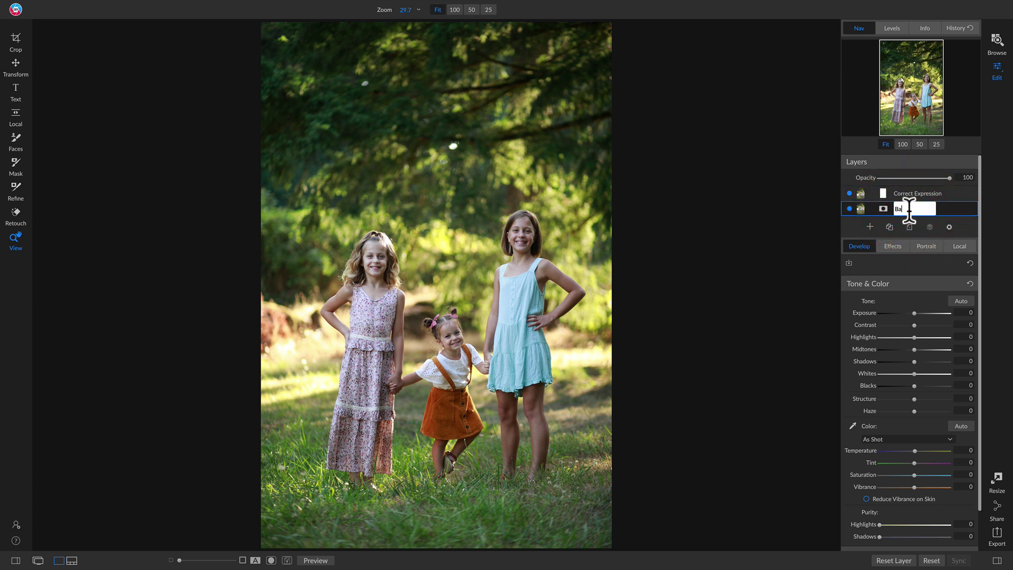
text(d Expression)
drag(913, 190, 913, 212)
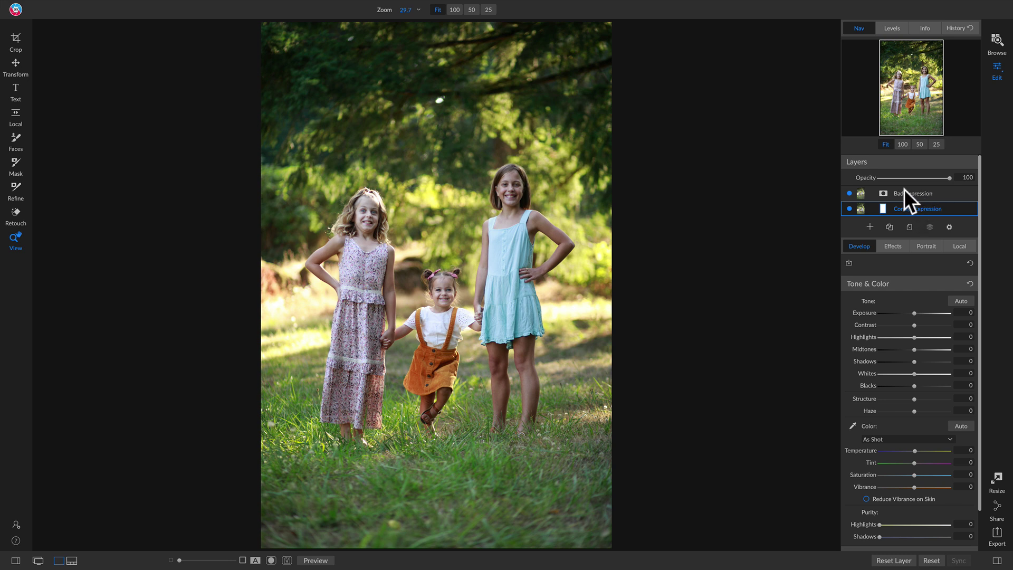
Set the Bad Expression layer's blend mode to Difference
click(948, 192)
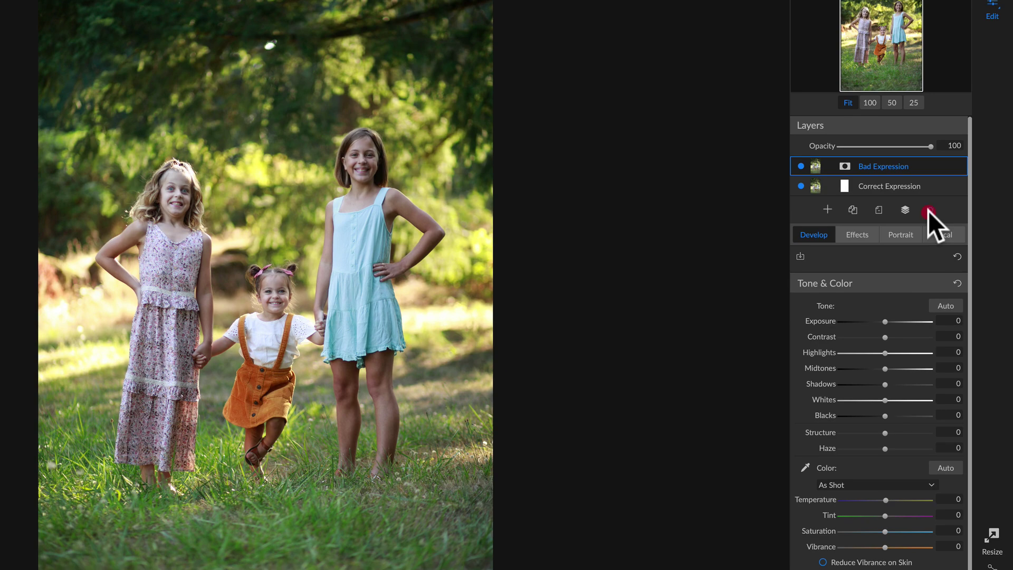
click(948, 227)
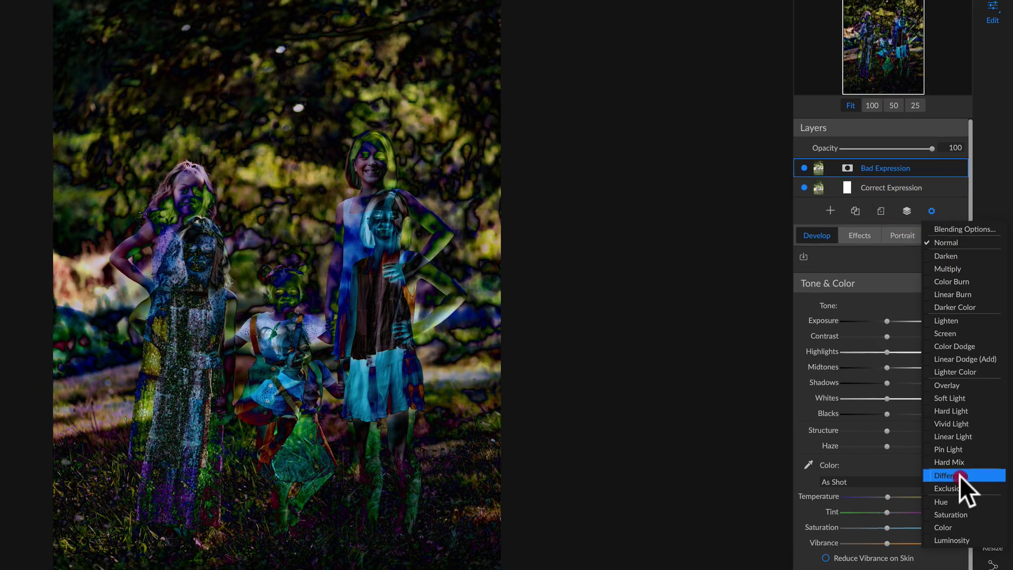
click(958, 478)
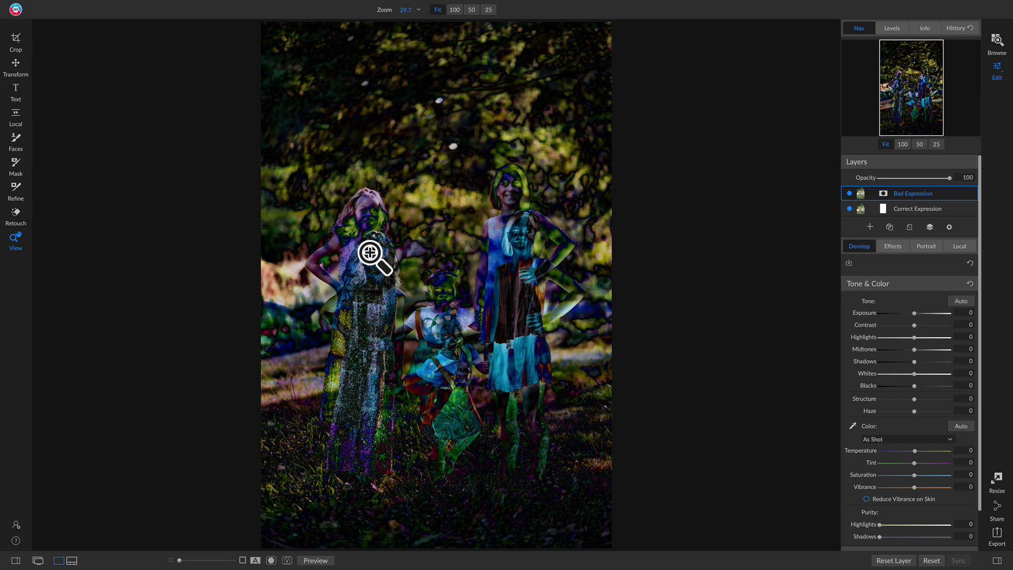
Shift Bad Expression with the Transform tool until the girls line up, then restore Normal blending
key(v)
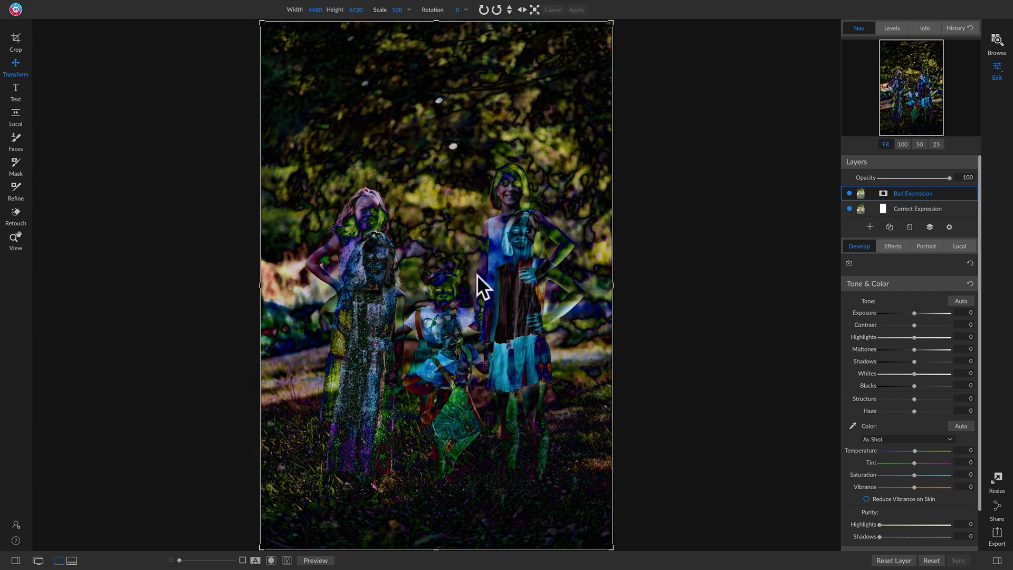
drag(532, 339, 544, 395)
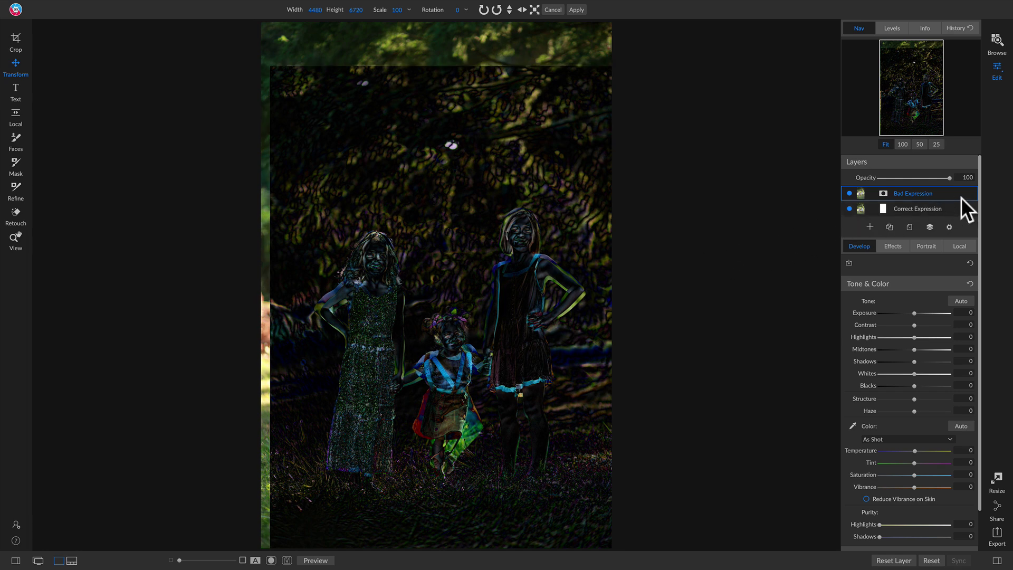
click(949, 227)
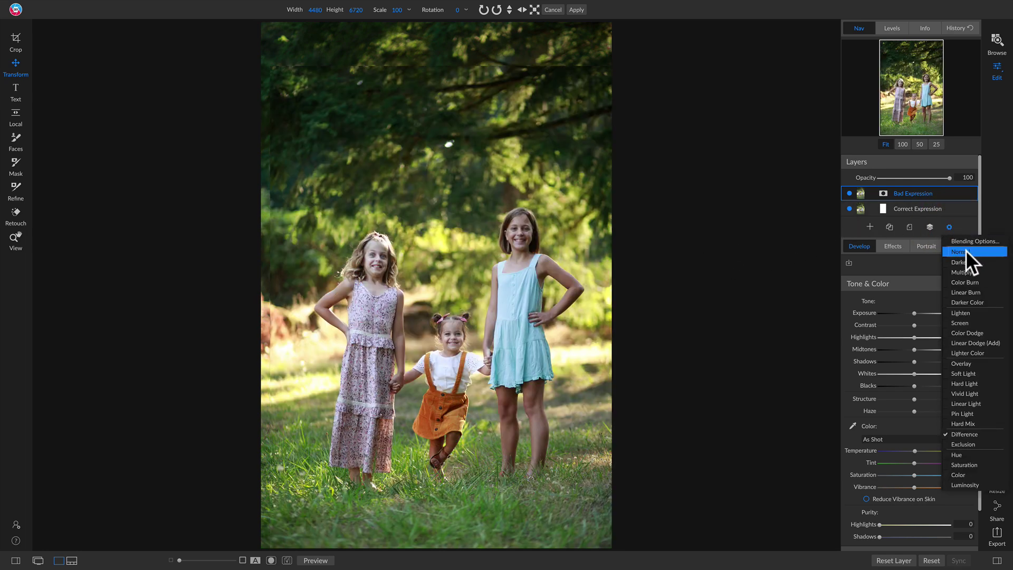
click(961, 251)
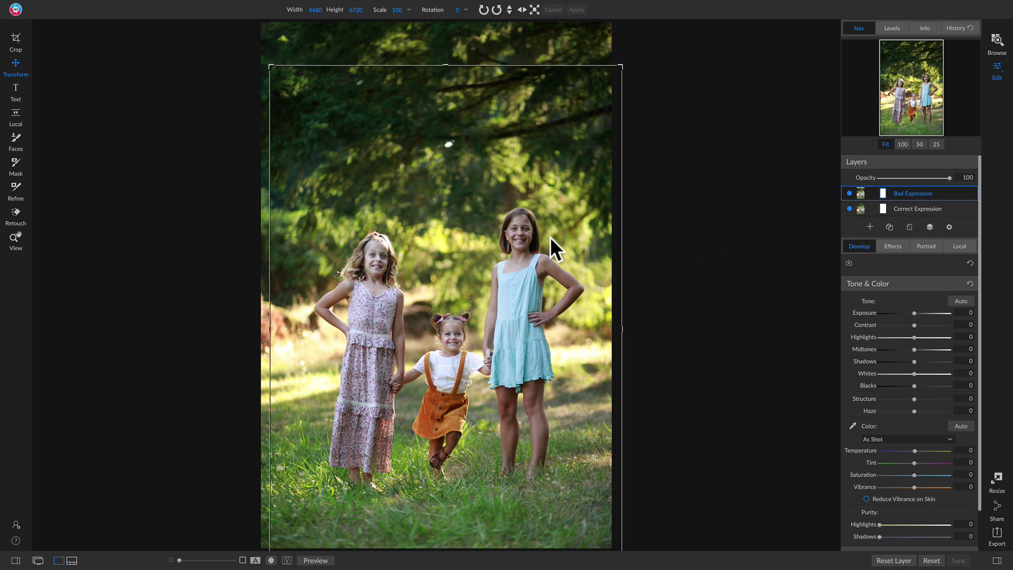
Mask out the left girl's head and dress on the Bad Expression layer
key(b)
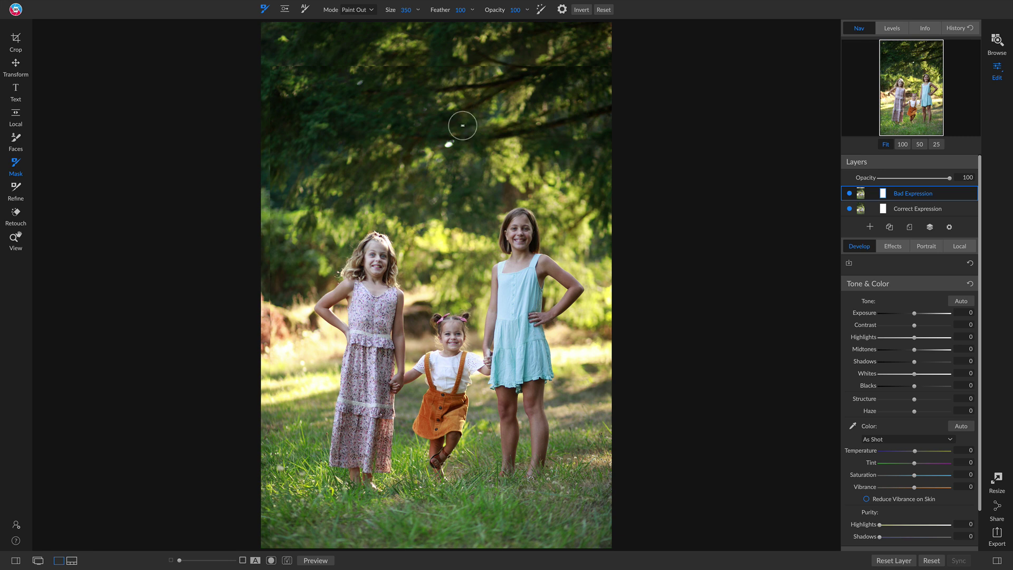
mouse_move(347, 261)
mouse_down()
mouse_move(383, 237)
mouse_move(389, 246)
mouse_move(378, 242)
mouse_move(373, 265)
mouse_move(391, 264)
mouse_move(387, 274)
mouse_move(386, 248)
mouse_move(377, 261)
mouse_move(365, 248)
mouse_move(379, 262)
mouse_move(320, 297)
mouse_move(312, 333)
mouse_move(347, 341)
mouse_move(326, 310)
mouse_move(328, 324)
mouse_move(357, 281)
mouse_move(382, 292)
mouse_move(398, 275)
mouse_move(398, 308)
mouse_up()
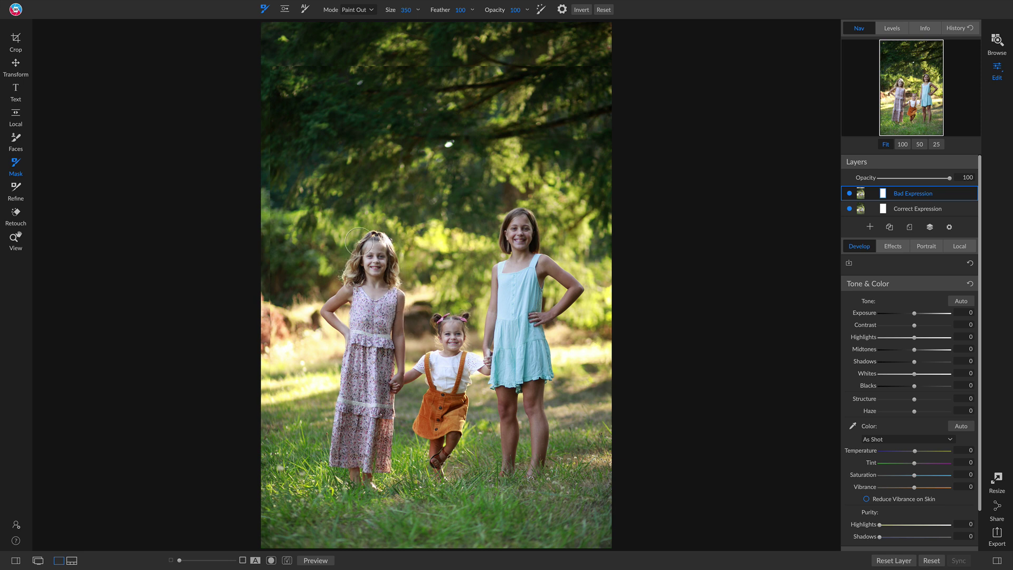
mouse_move(338, 333)
mouse_down()
mouse_move(335, 356)
mouse_move(361, 346)
mouse_move(366, 364)
mouse_move(357, 344)
mouse_move(382, 346)
mouse_move(380, 358)
mouse_move(377, 318)
mouse_up()
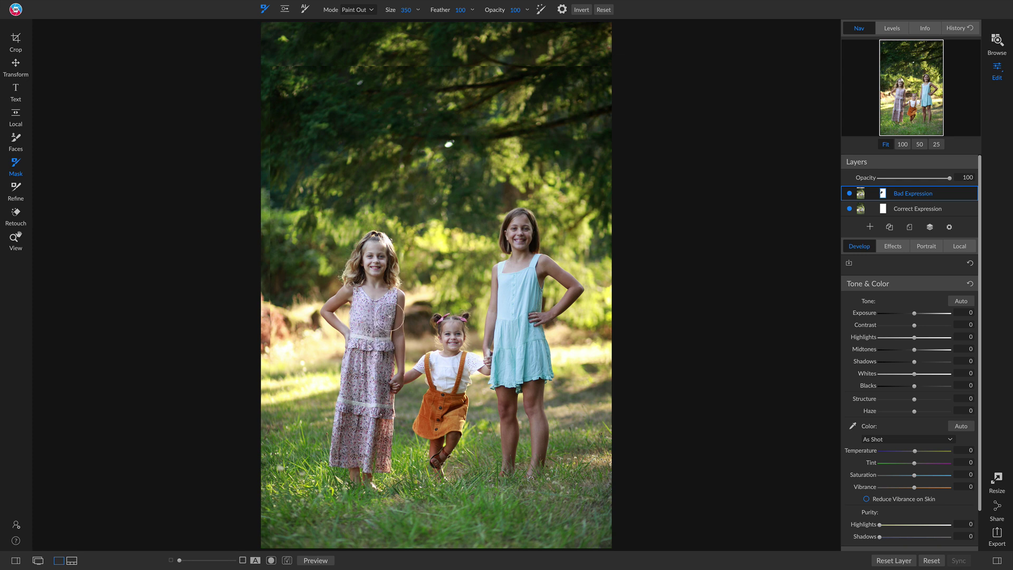
drag(373, 336, 358, 357)
Toggle the Bad Expression layer off and on to compare the composite with the original
click(850, 195)
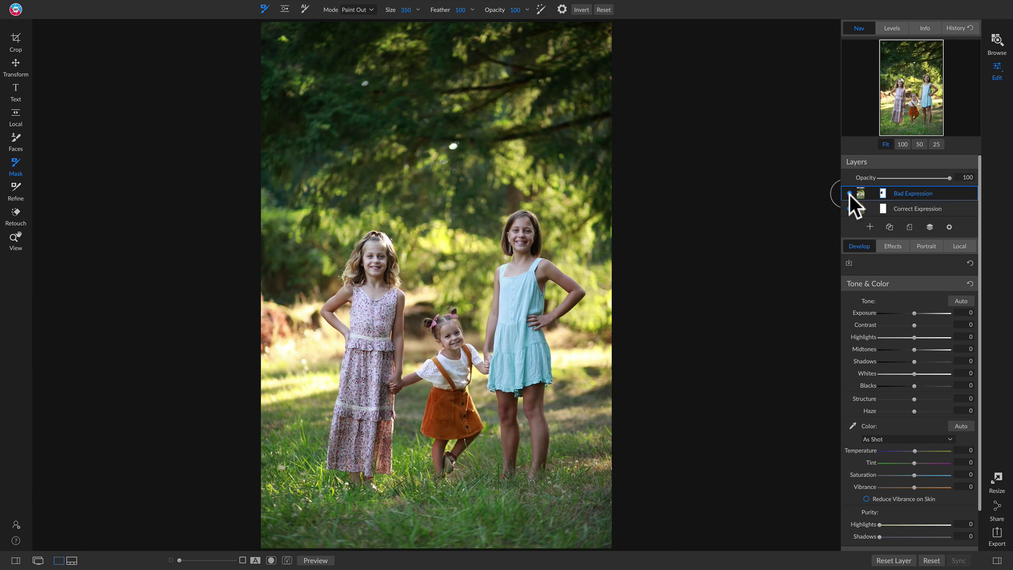
click(850, 194)
click(850, 194)
click(849, 193)
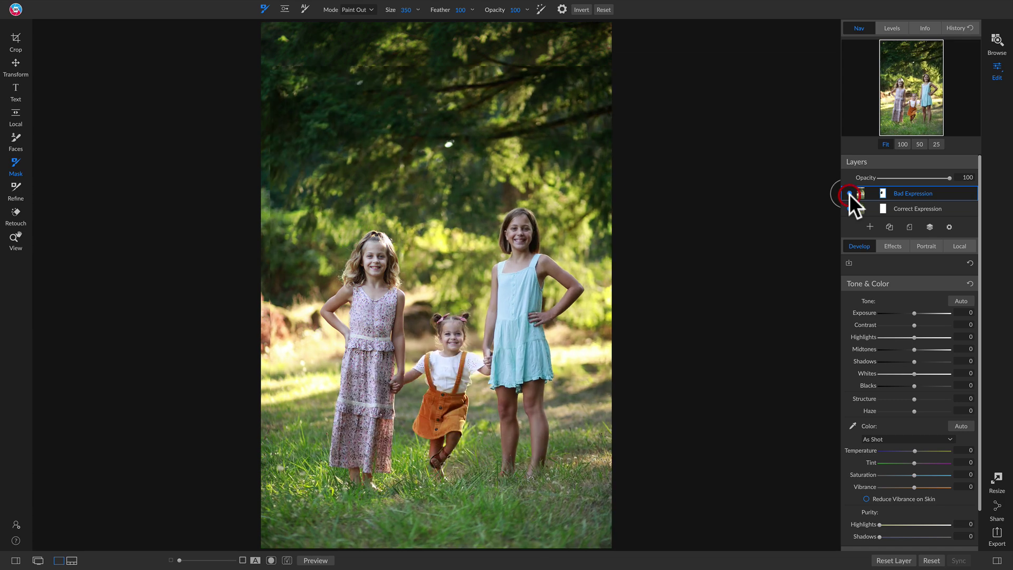
click(849, 194)
click(850, 194)
Crop the standing-sisters photo to a 4x5 (8x10) ratio framing the girls
key(c)
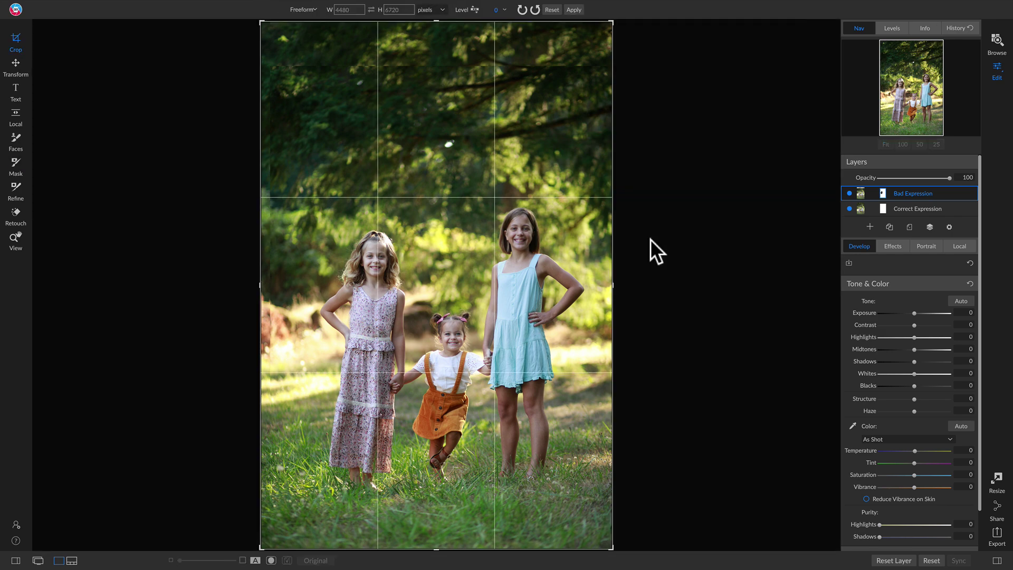
click(309, 9)
click(287, 61)
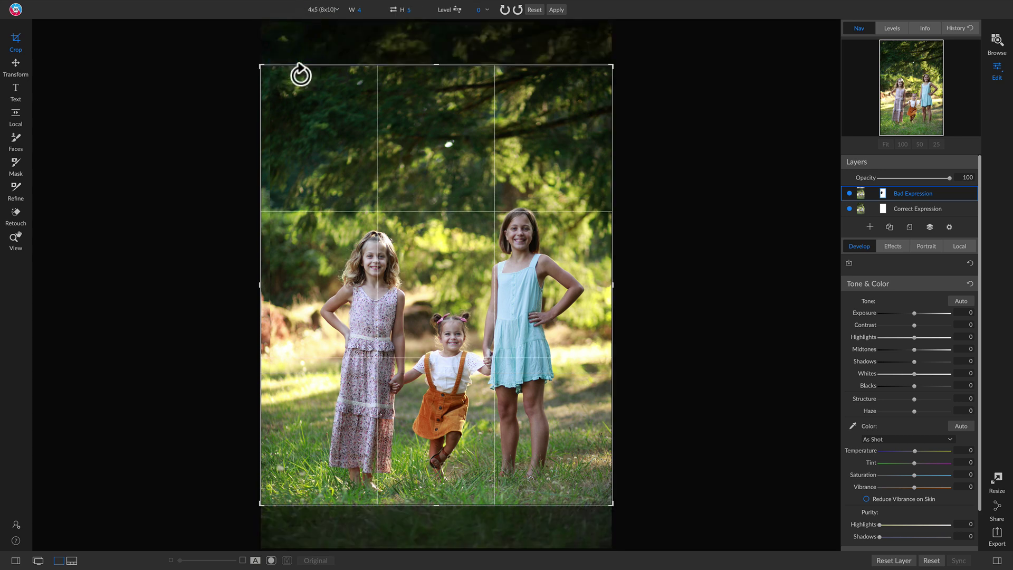
drag(265, 67, 286, 80)
drag(418, 246, 436, 237)
click(436, 238)
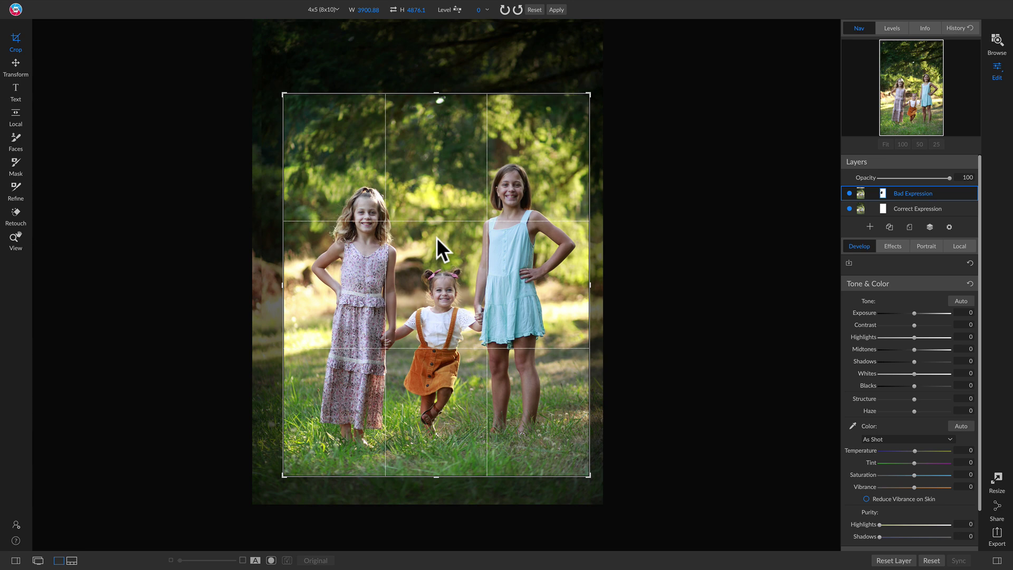
key(Return)
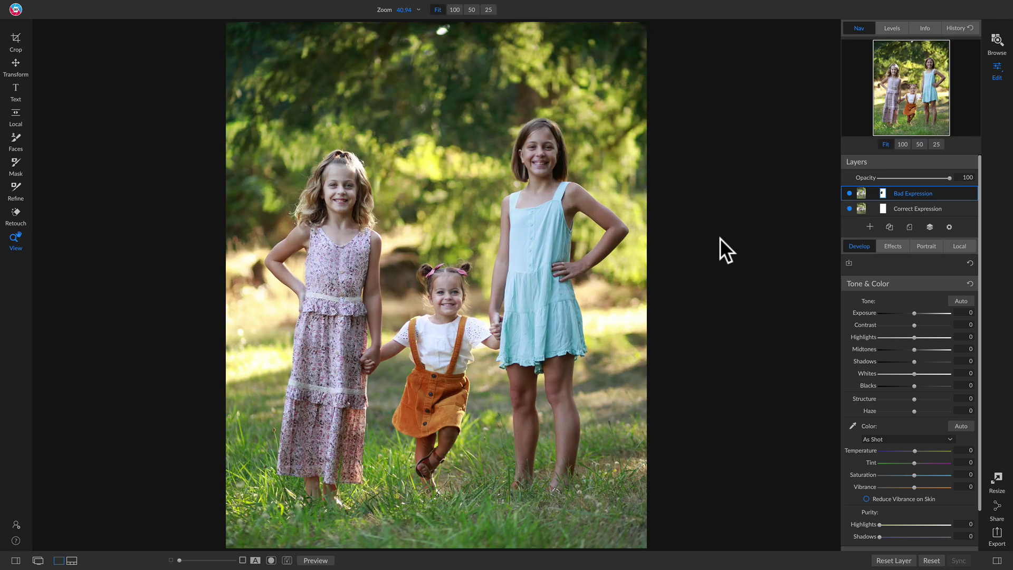
Flip the top layer's visibility repeatedly to compare the sofa photo's two shots
click(849, 194)
click(849, 194)
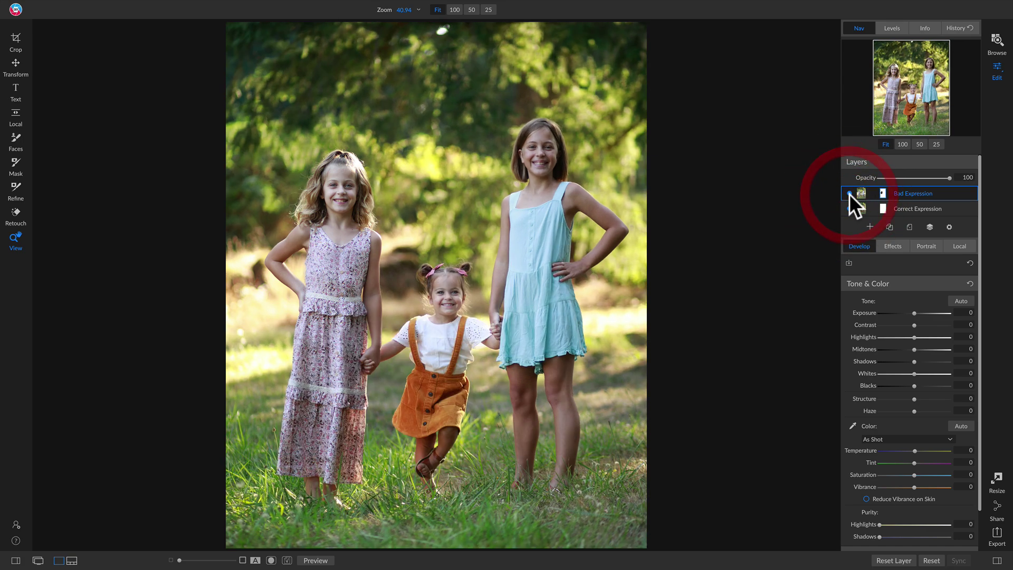
click(849, 194)
click(849, 194)
click(849, 194)
click(850, 195)
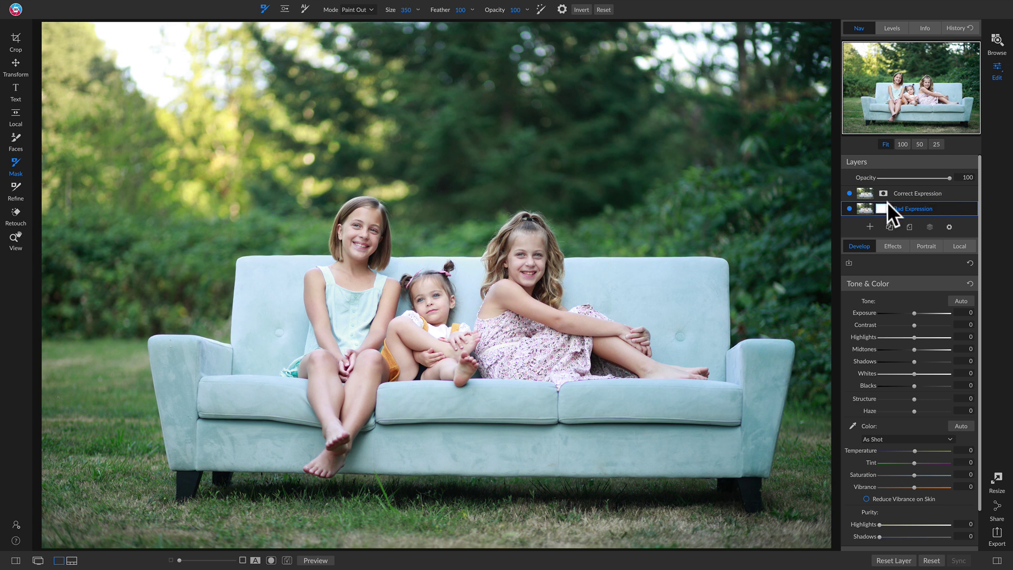
Check the lower shot by toggling Correct Expression, then move Bad Expression above it
click(849, 194)
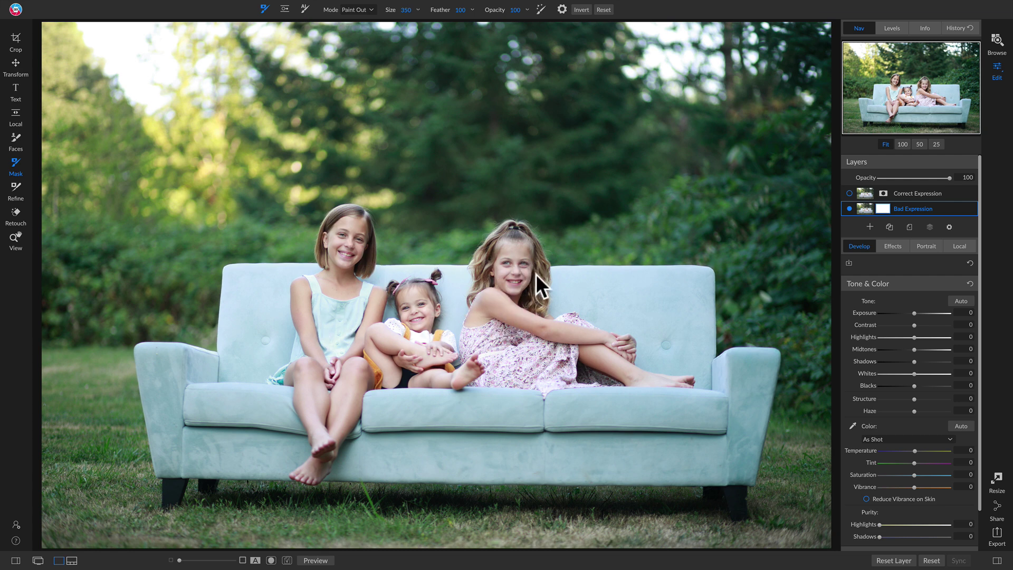
click(849, 194)
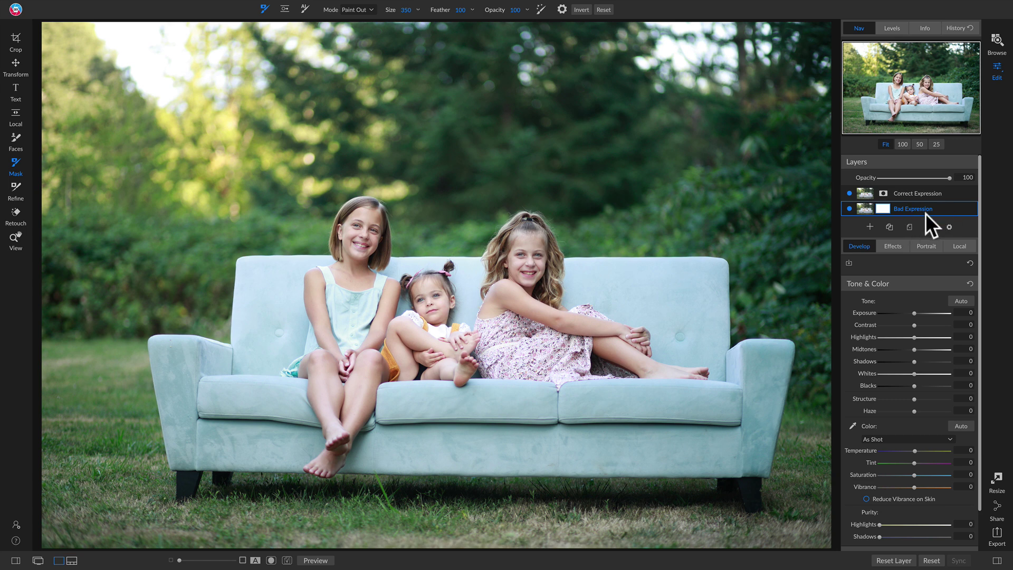
drag(940, 209, 938, 187)
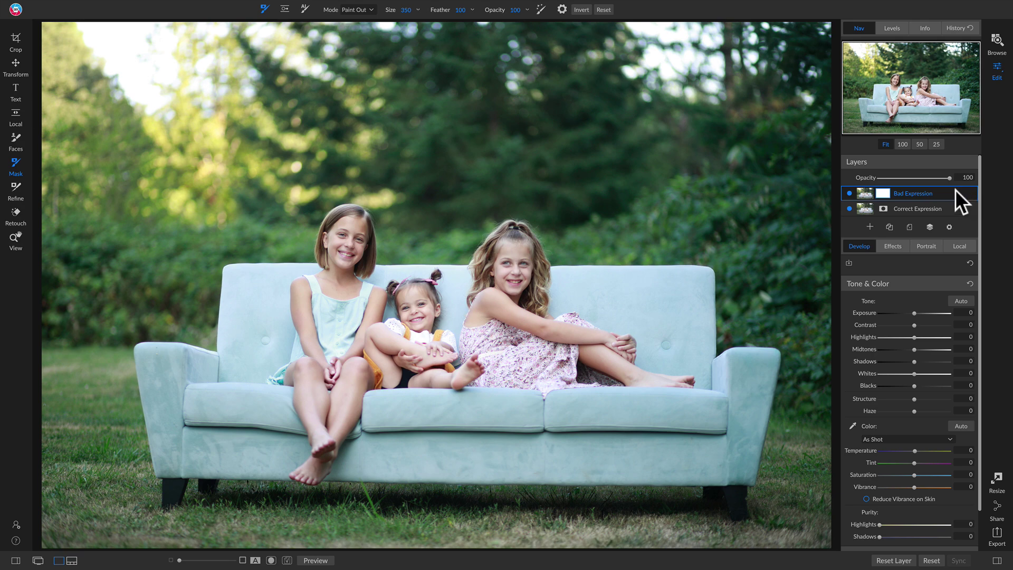
click(949, 225)
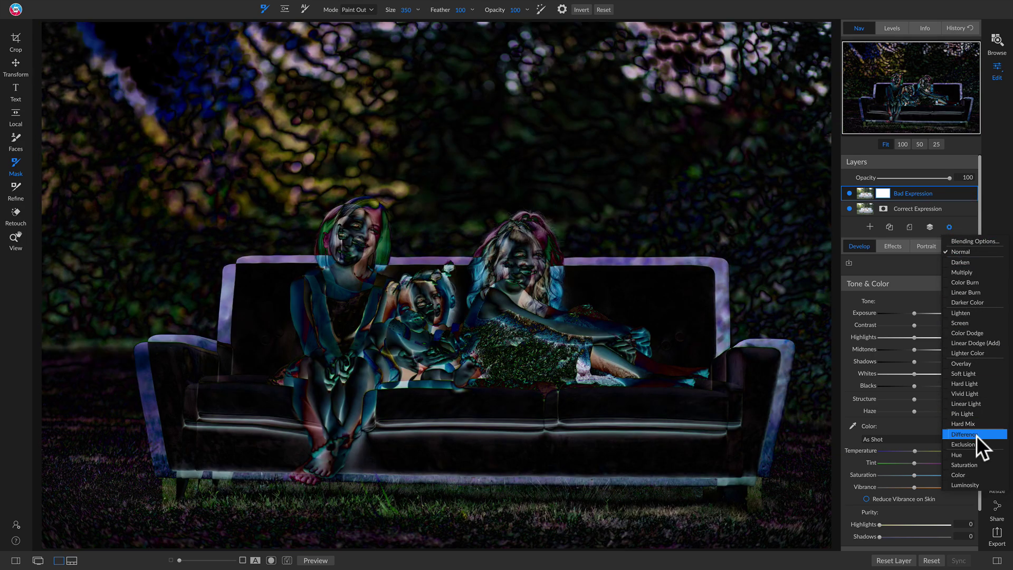
Align Bad Expression over Correct Expression using Difference blending, then return it to Normal
click(976, 434)
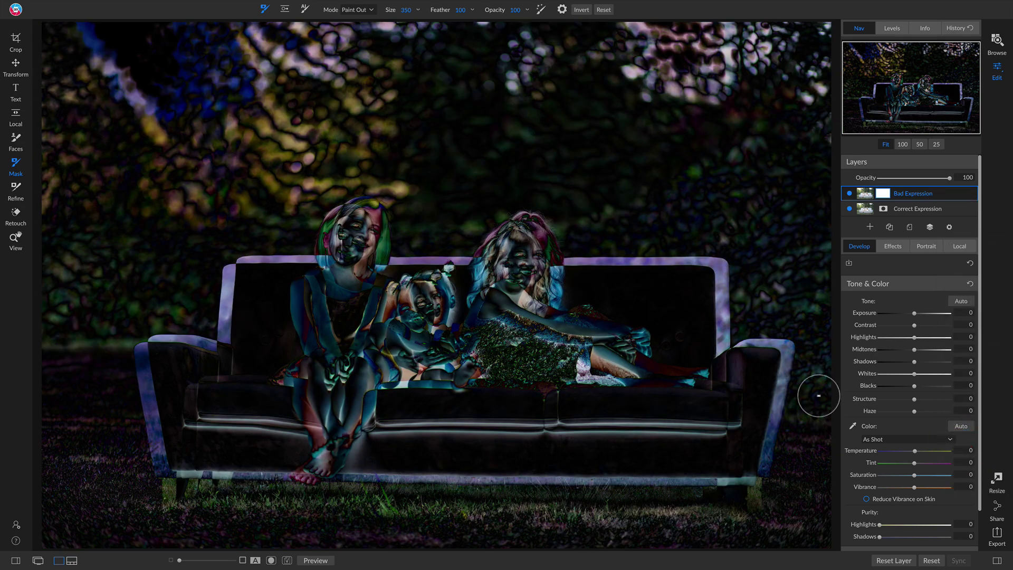
key(v)
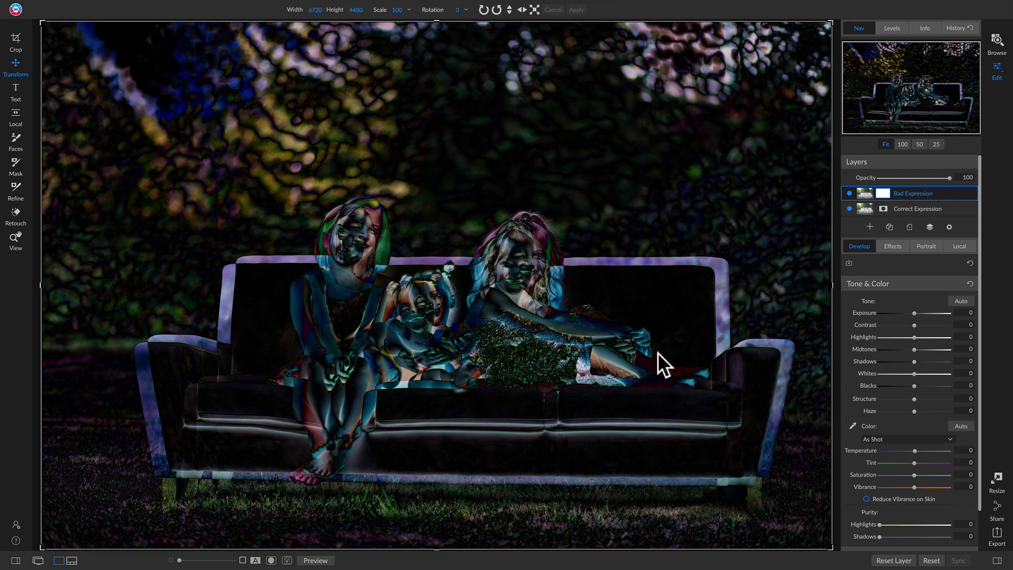
mouse_move(630, 363)
mouse_down()
mouse_move(629, 351)
mouse_move(645, 356)
mouse_up()
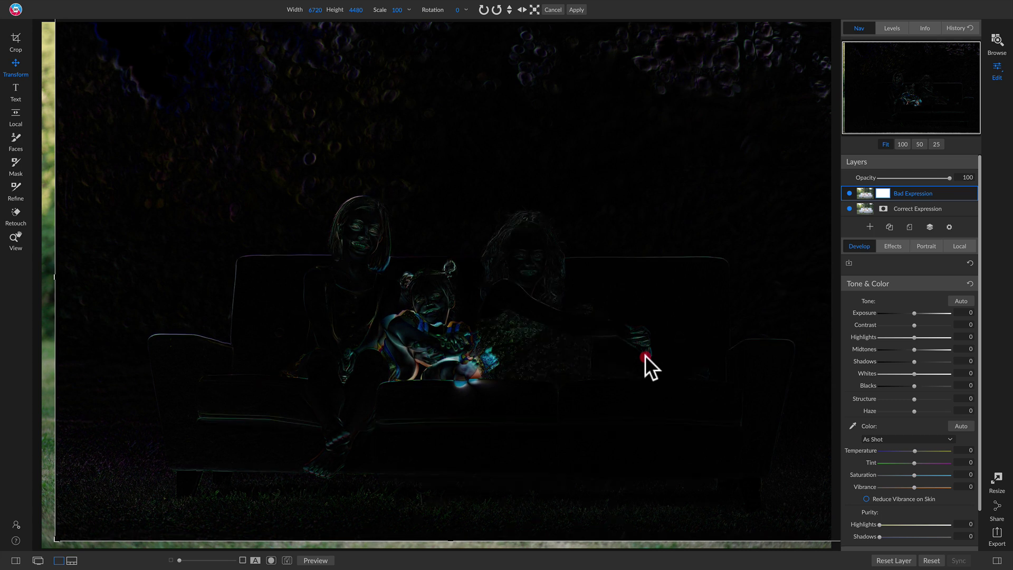
drag(645, 355, 647, 357)
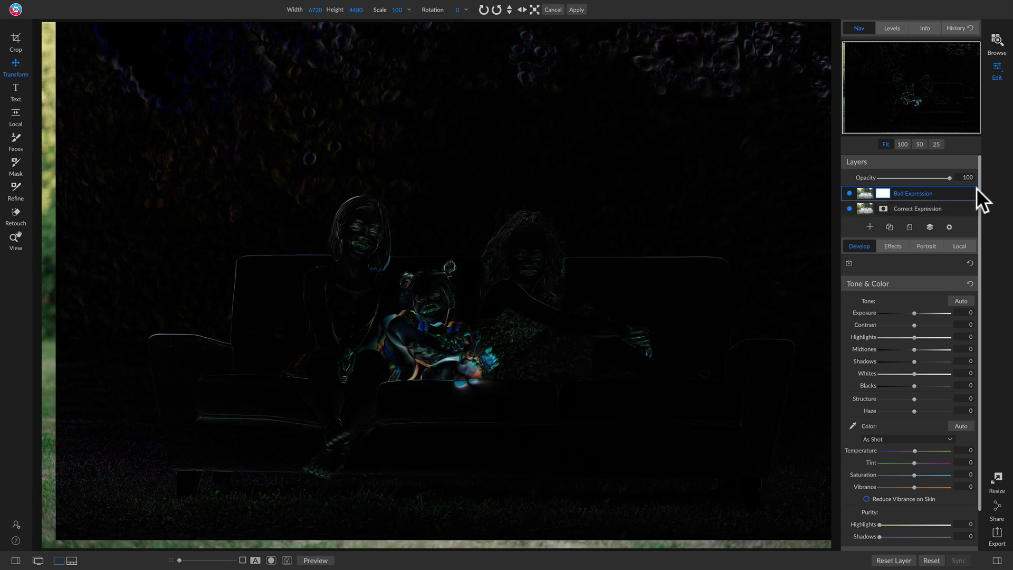
click(950, 228)
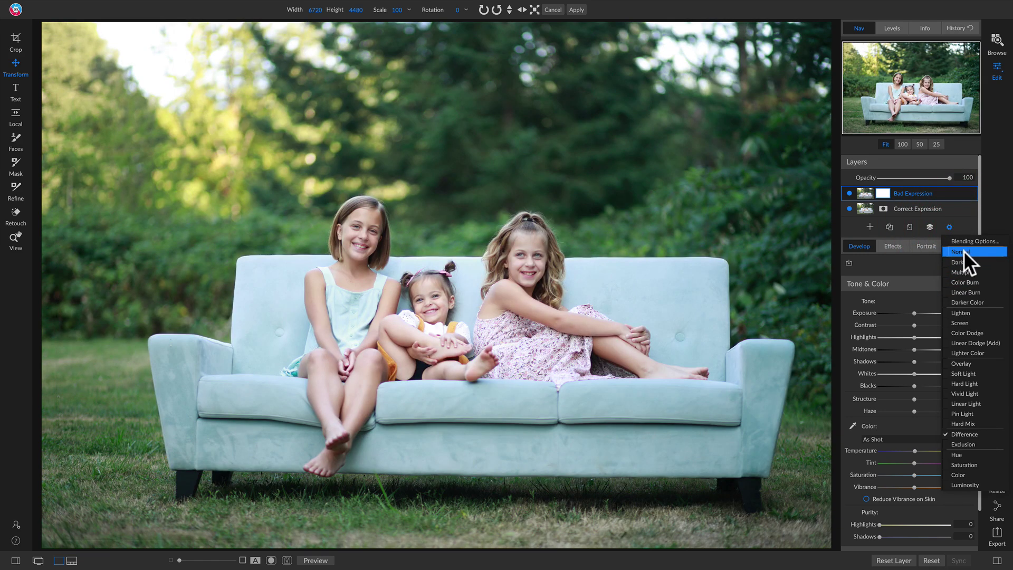
click(963, 250)
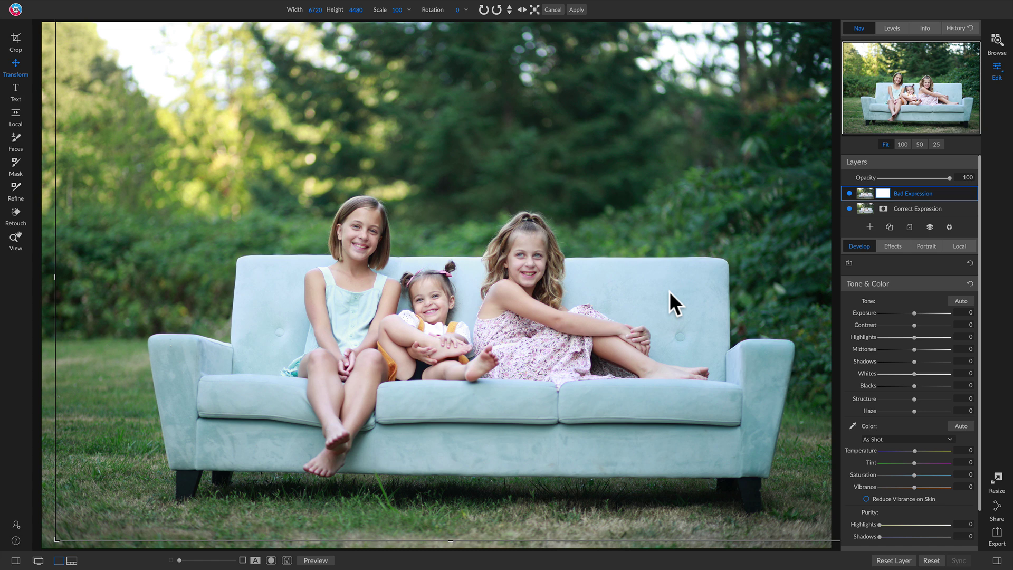
key(b)
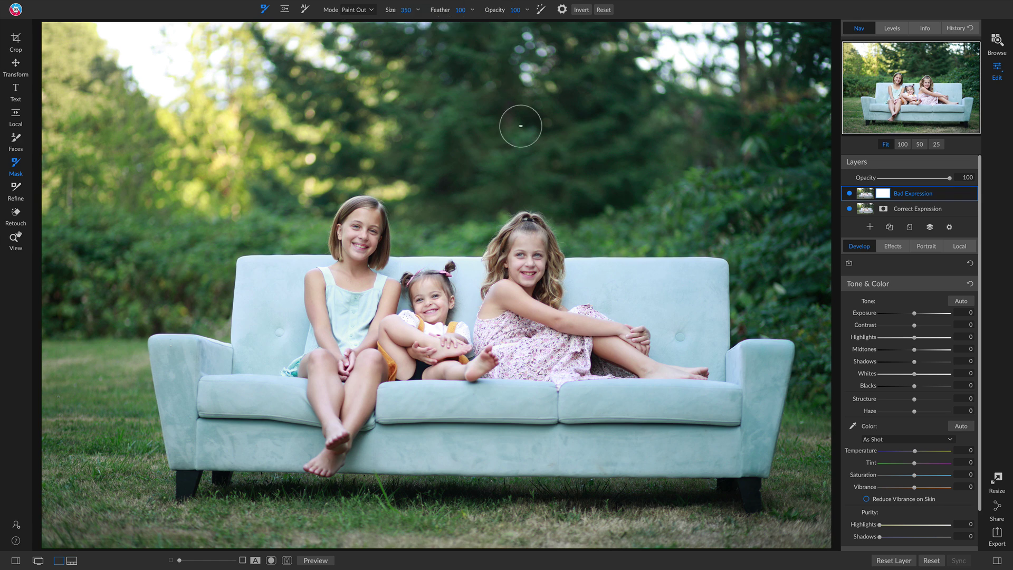
Paint out the right girl's face on Bad Expression and toggle the layer to check it
mouse_move(525, 256)
mouse_down()
mouse_move(522, 265)
mouse_move(530, 248)
mouse_move(527, 269)
mouse_move(524, 244)
mouse_move(513, 254)
mouse_move(527, 253)
mouse_up()
drag(522, 264, 526, 253)
click(849, 193)
click(849, 193)
click(849, 194)
click(850, 193)
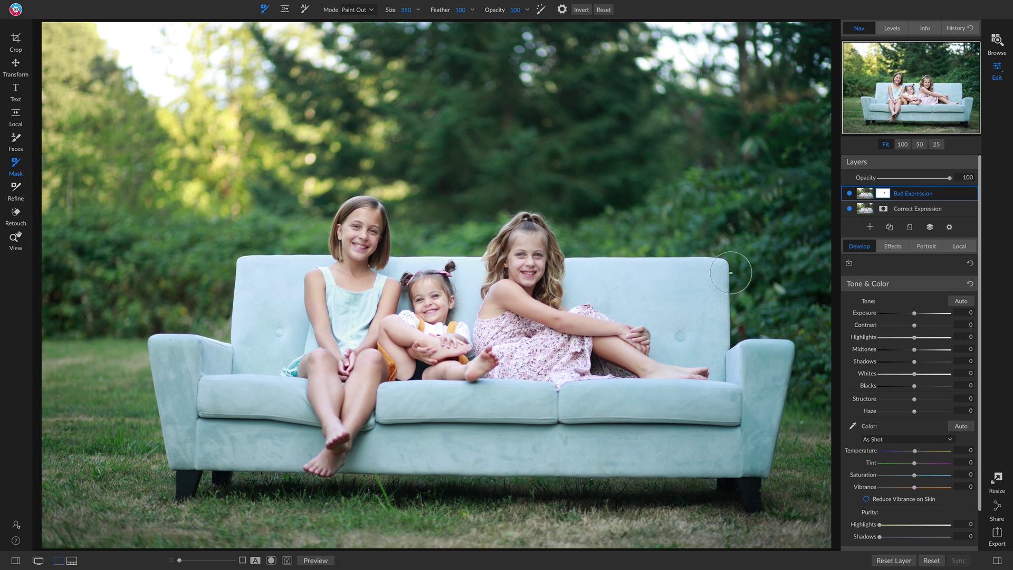
click(850, 192)
click(851, 192)
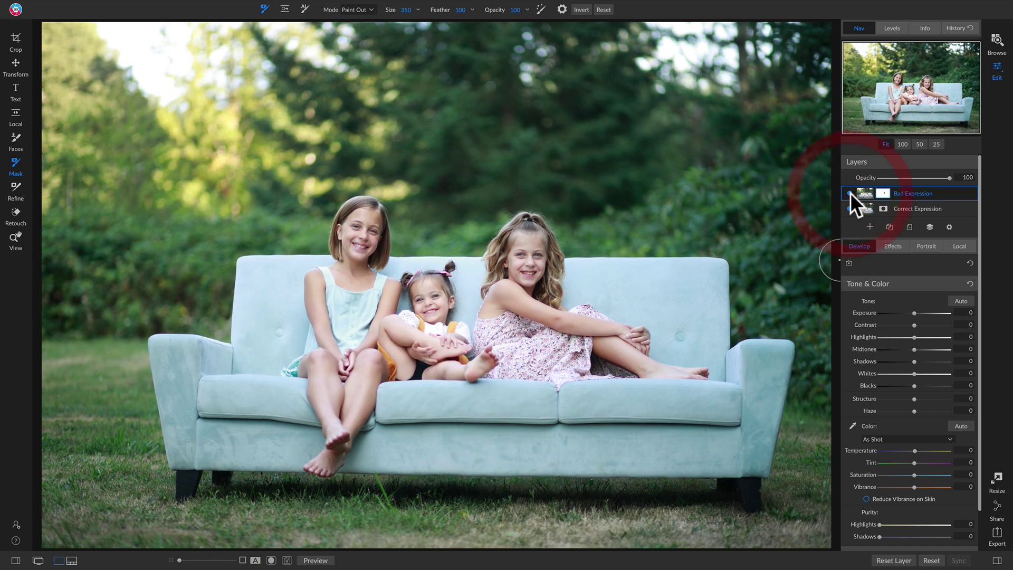